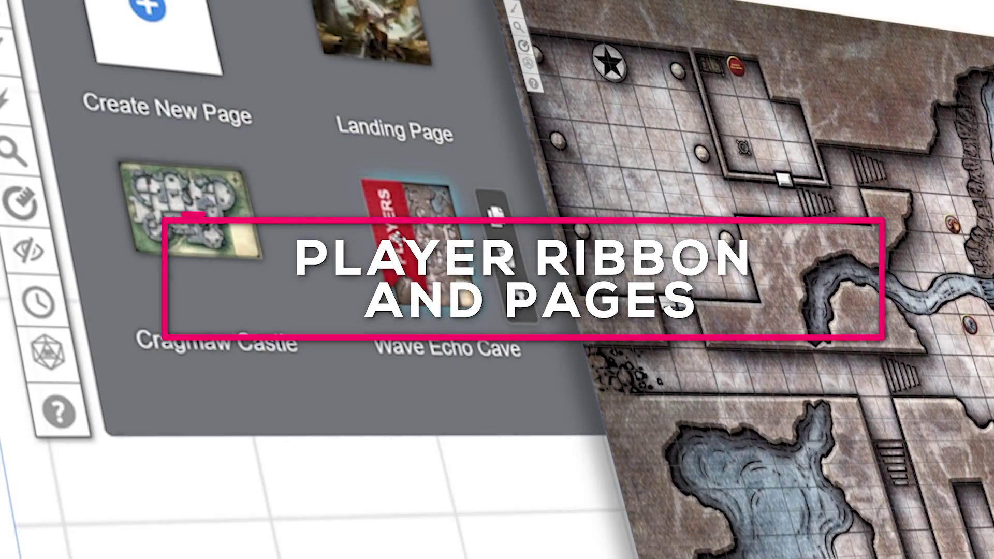
Step: Show the campaign's pages and move the Players ribbon from Ruins of Thundertree to Wave Echo Cave
drag(383, 217, 148, 217)
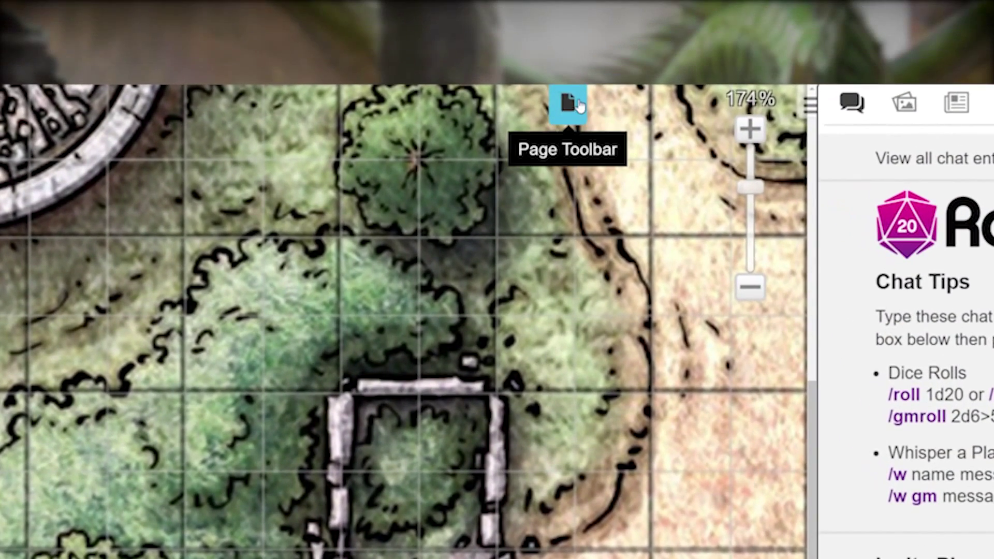
click(578, 105)
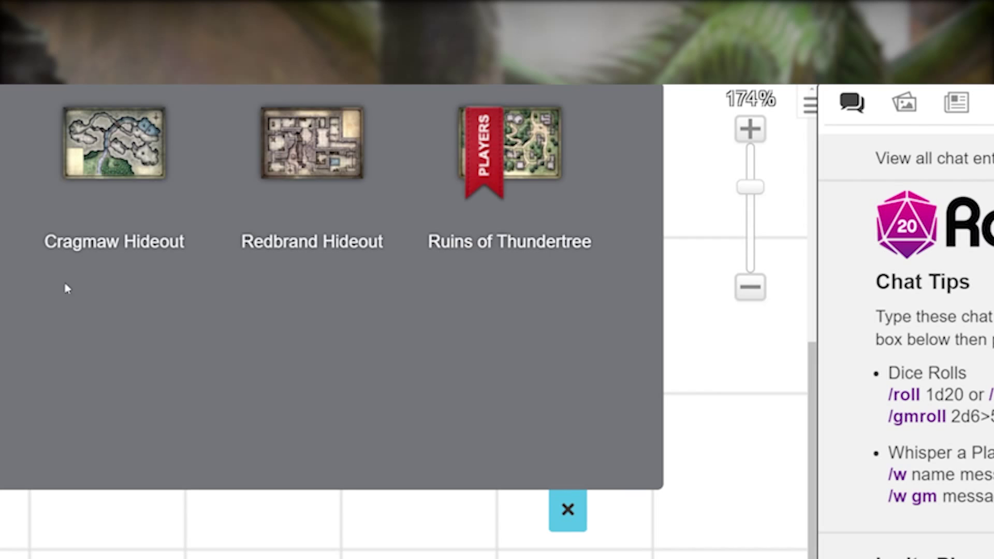
click(488, 155)
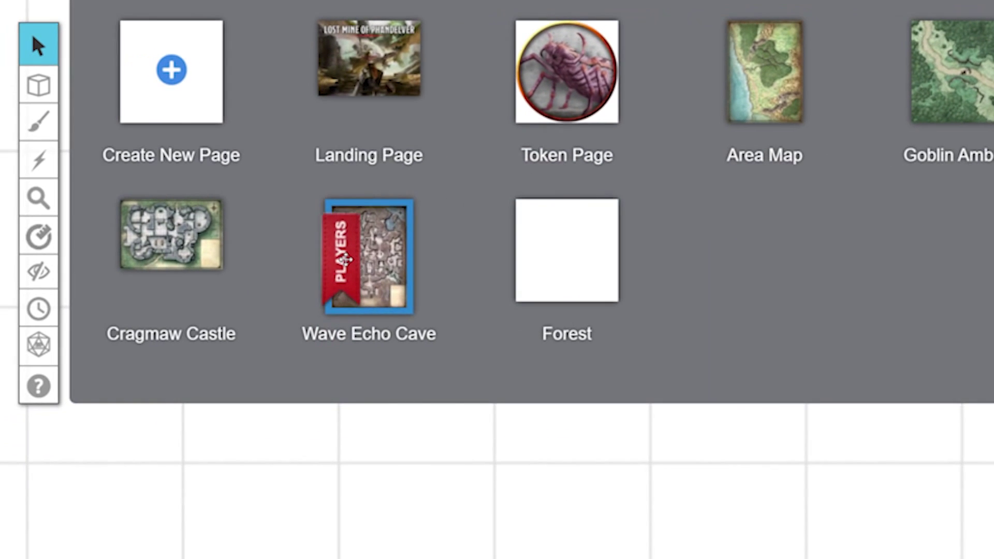
drag(365, 248, 368, 254)
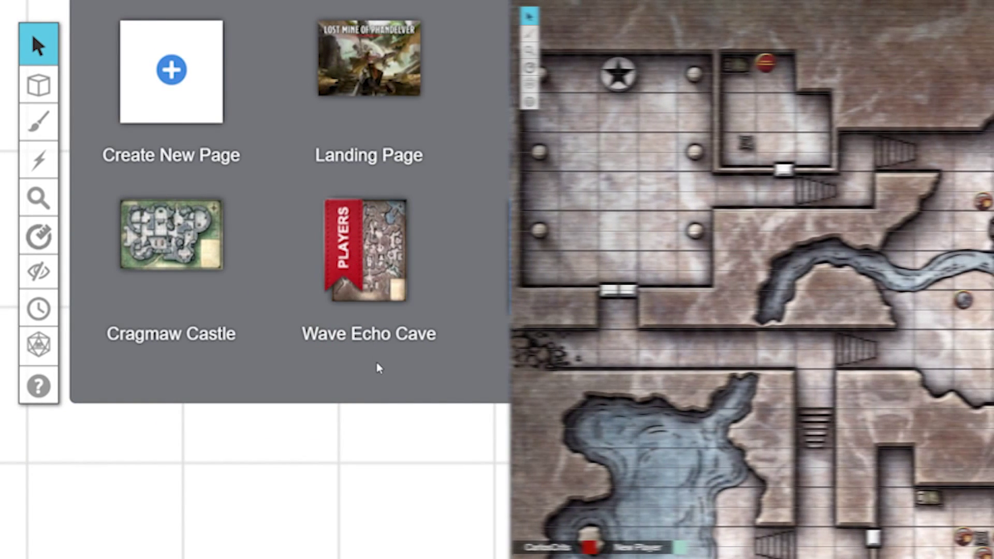
mouse_move(373, 359)
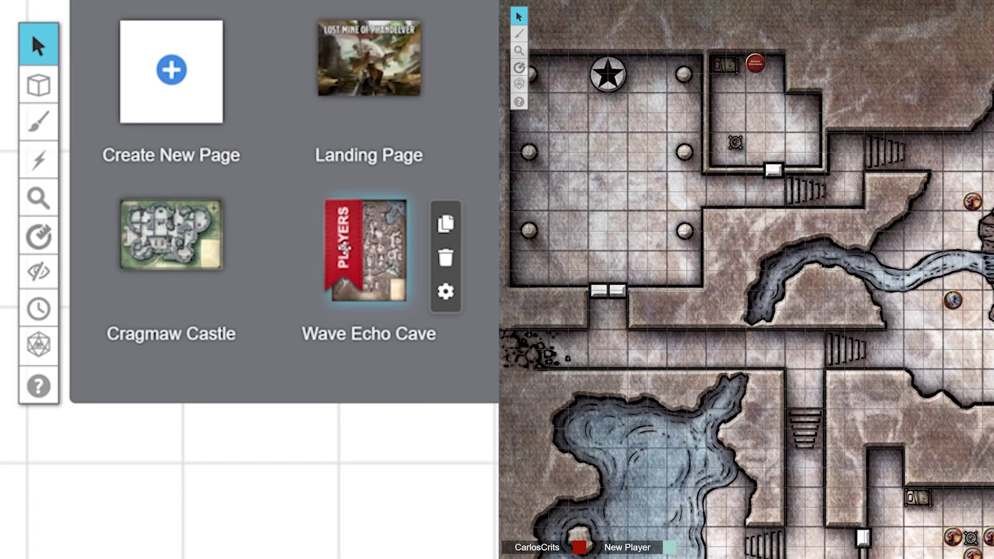
mouse_move(346, 247)
mouse_down()
mouse_move(147, 244)
mouse_move(163, 254)
mouse_move(352, 265)
mouse_up()
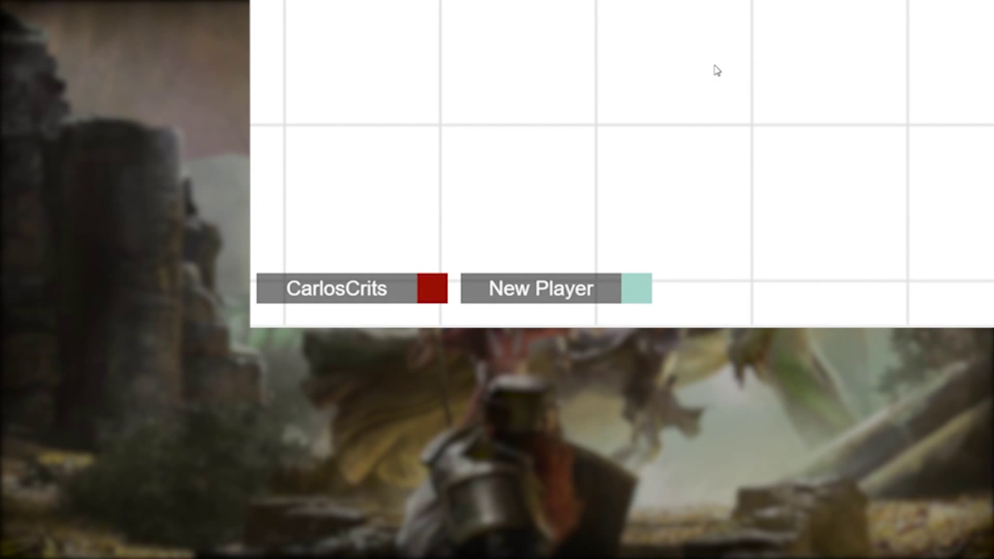
Step: Place New Player separately on the Cragmaw Castle page, and return that player to the Players ribbon on Wave Echo Cave
mouse_move(543, 291)
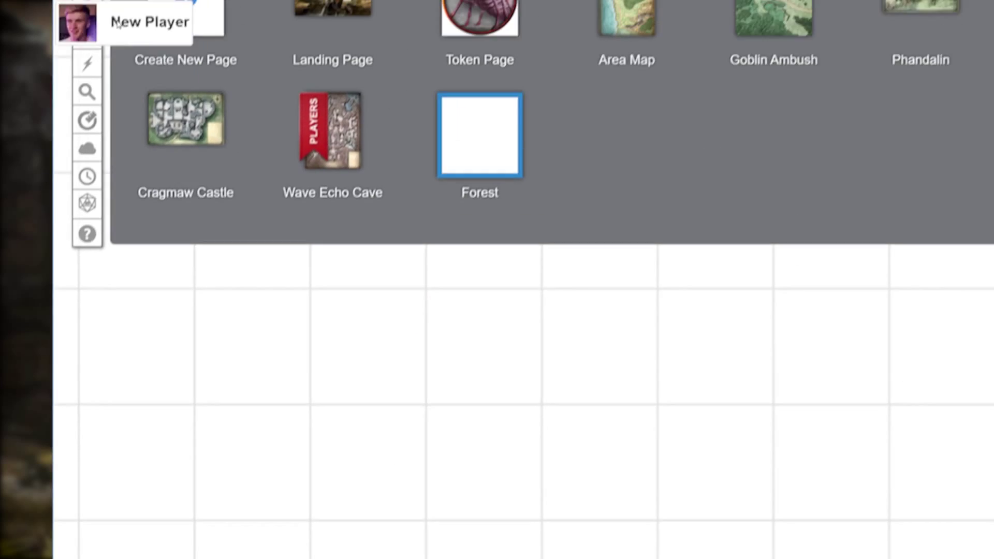
drag(111, 20, 166, 202)
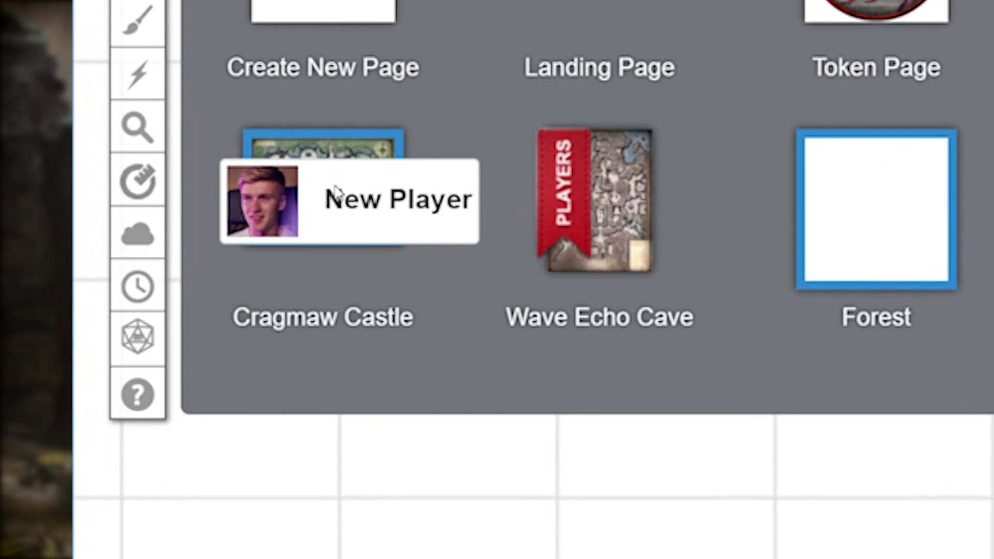
drag(335, 192, 336, 195)
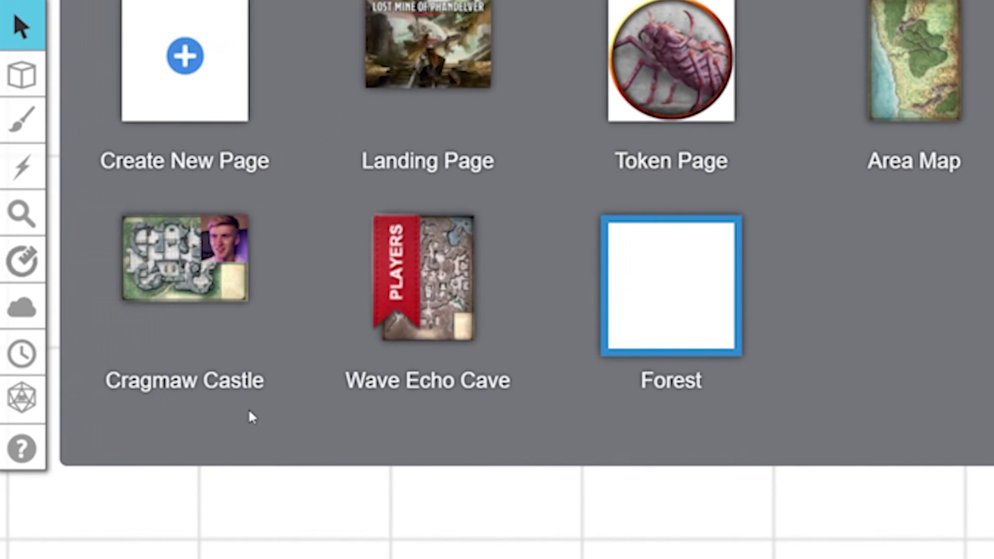
drag(227, 253, 406, 253)
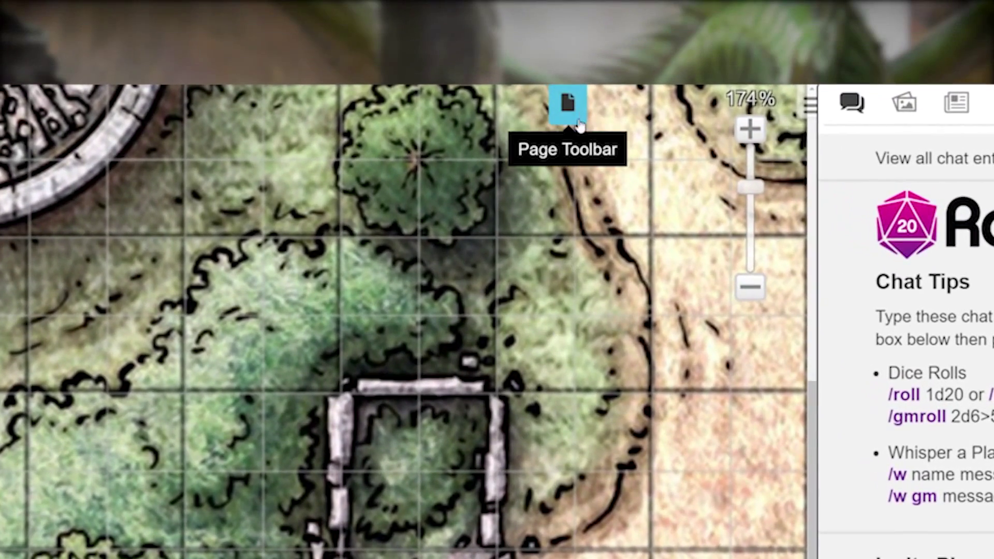
Step: Create a new page in the campaign's page list and name it Forest
click(579, 124)
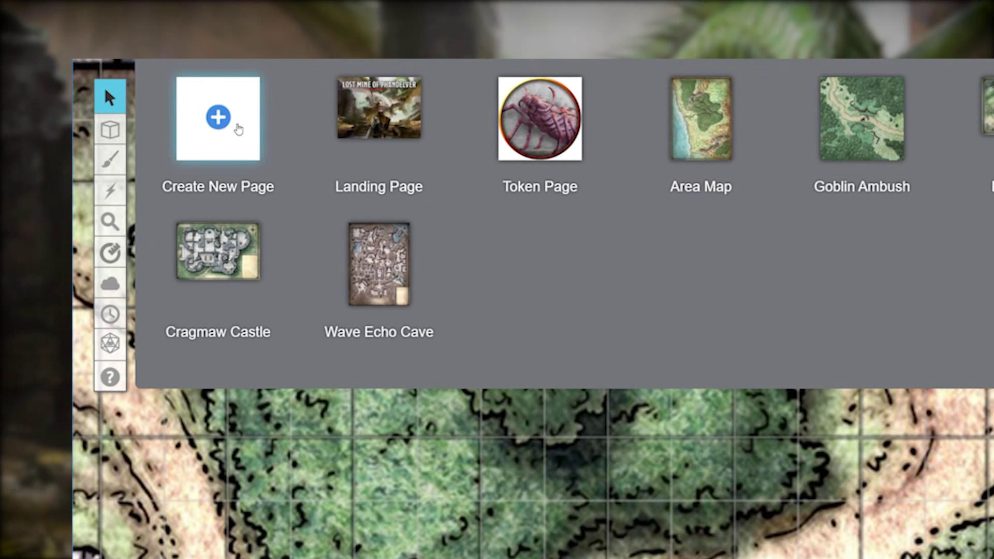
click(238, 129)
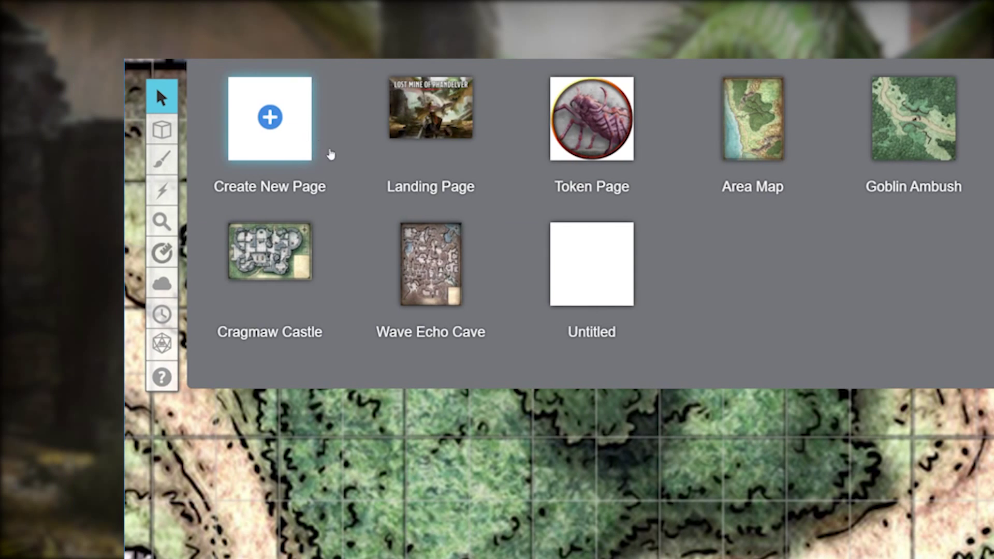
mouse_move(530, 344)
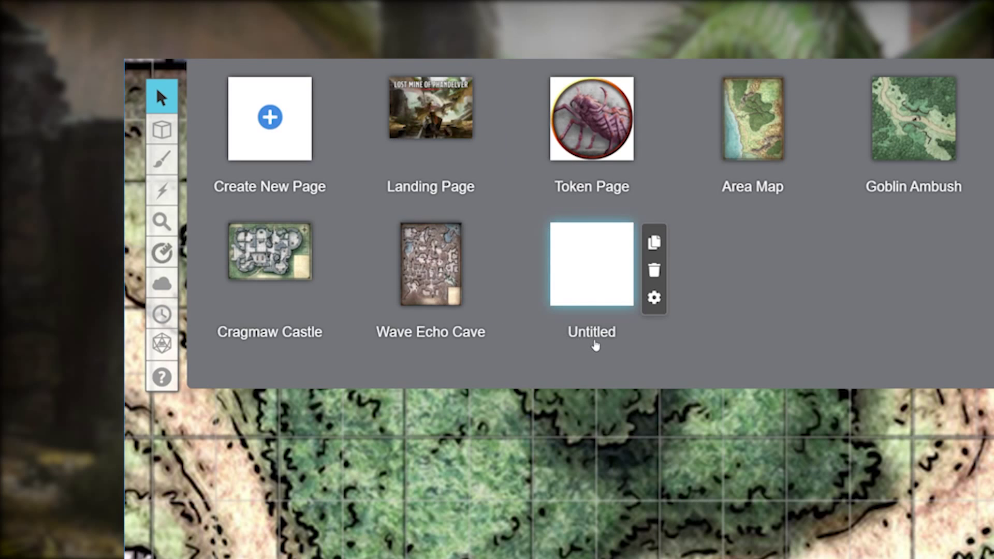
click(594, 333)
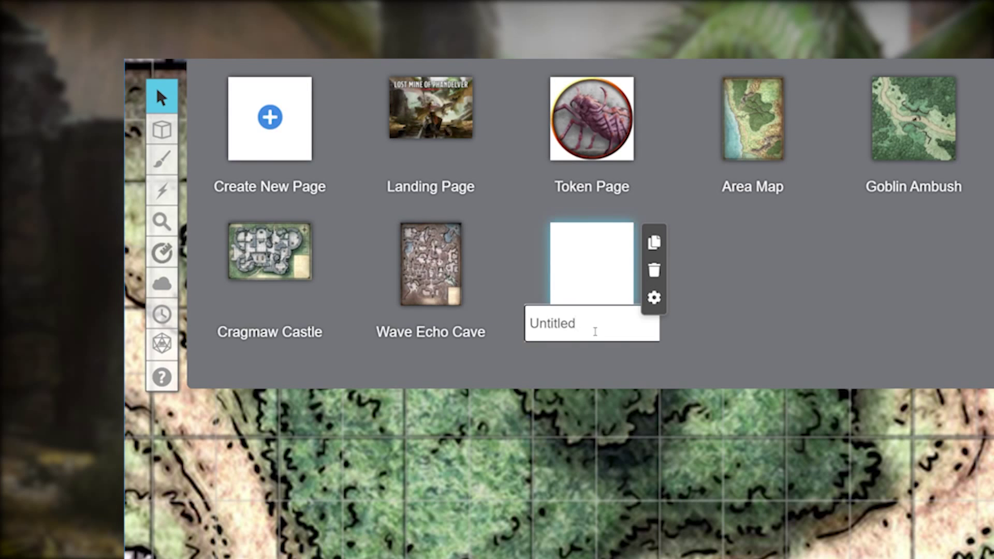
drag(595, 331, 501, 333)
text(F)
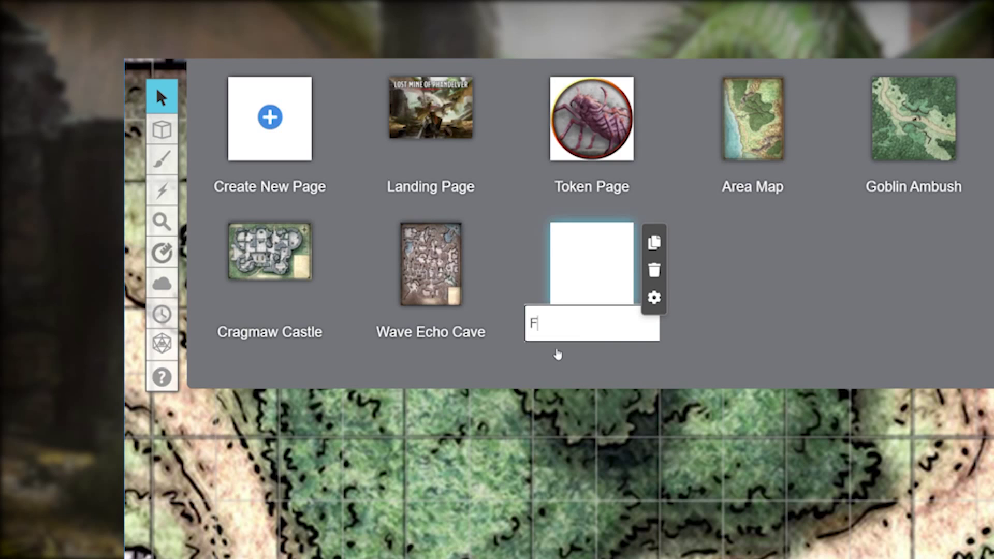
text(orest)
key(Return)
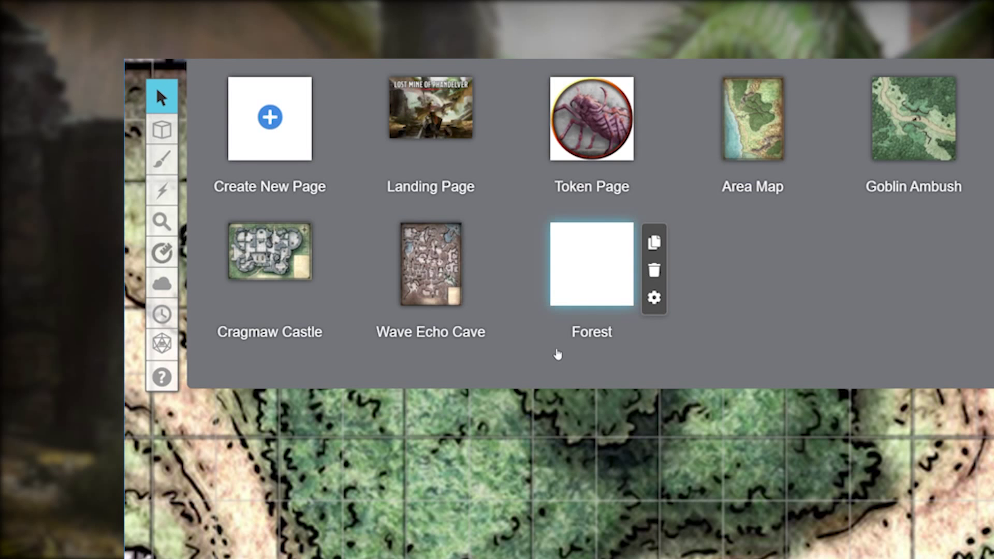
Step: Switch the tabletop to the Forest page and open that page's settings
click(573, 293)
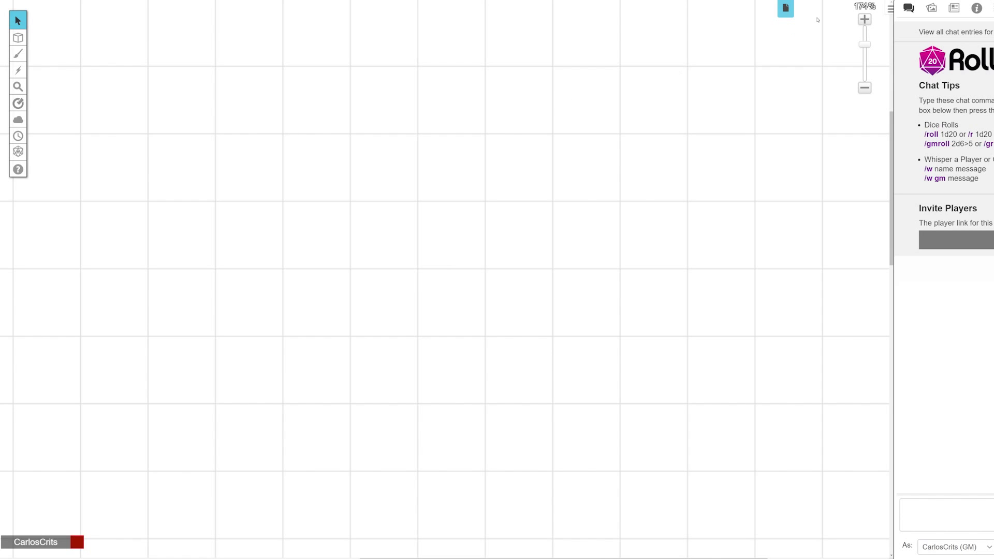
click(785, 8)
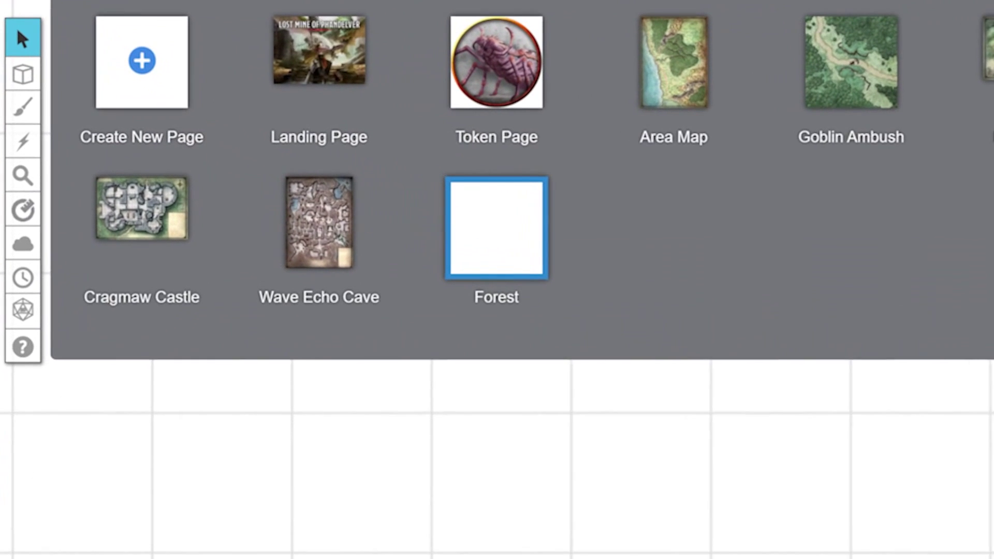
mouse_move(544, 315)
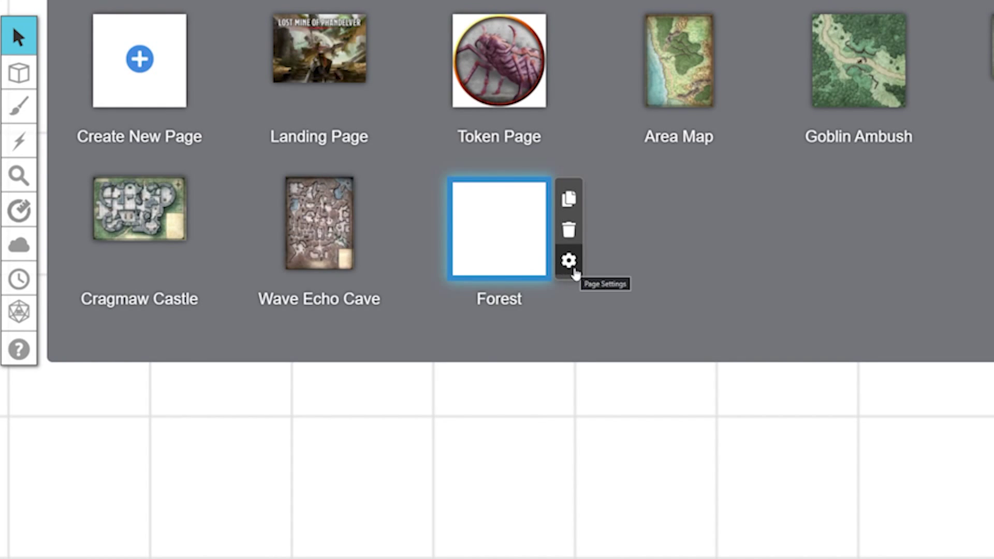
click(572, 268)
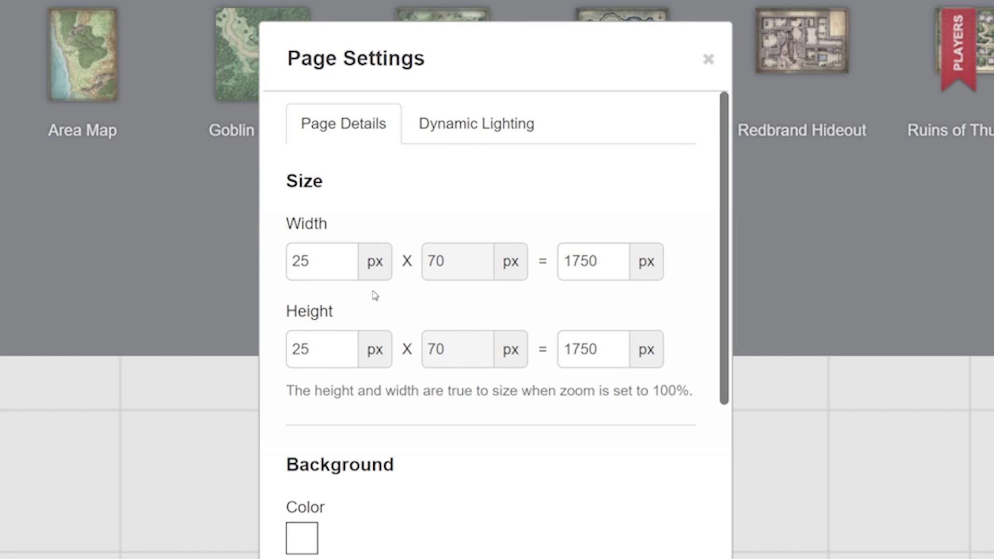
Step: Examine the Forest page's background color choices and the units offered for the grid cell distance
scroll(374, 296, down, 5)
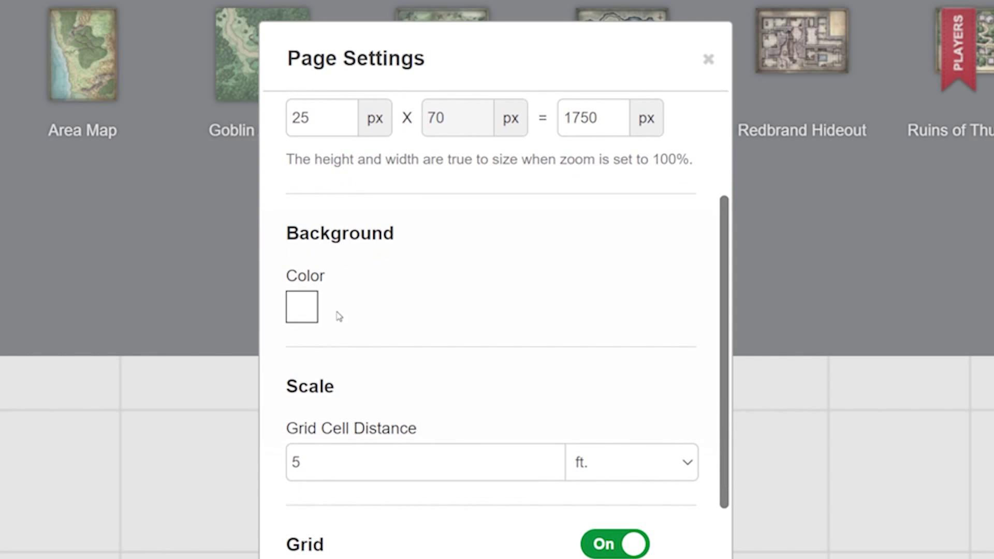
click(307, 313)
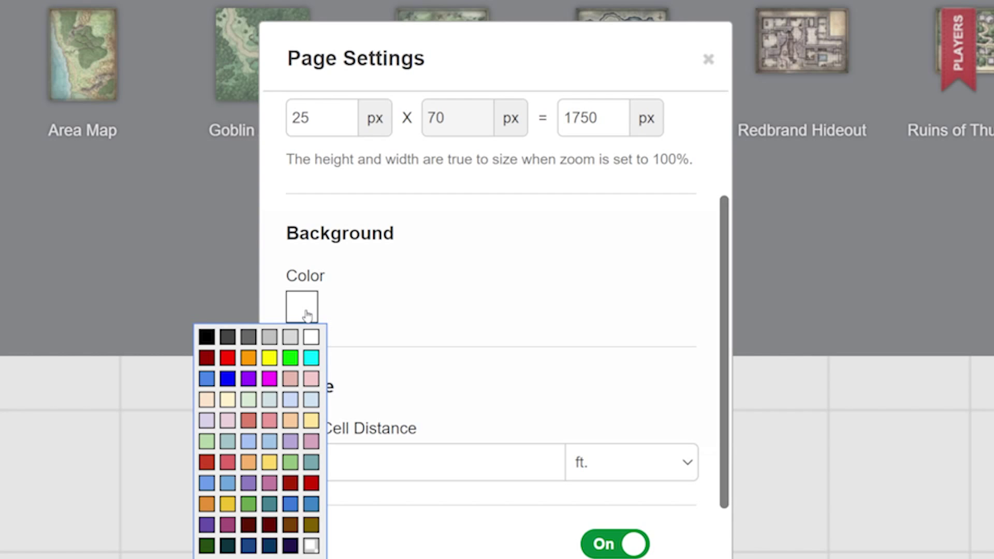
click(435, 314)
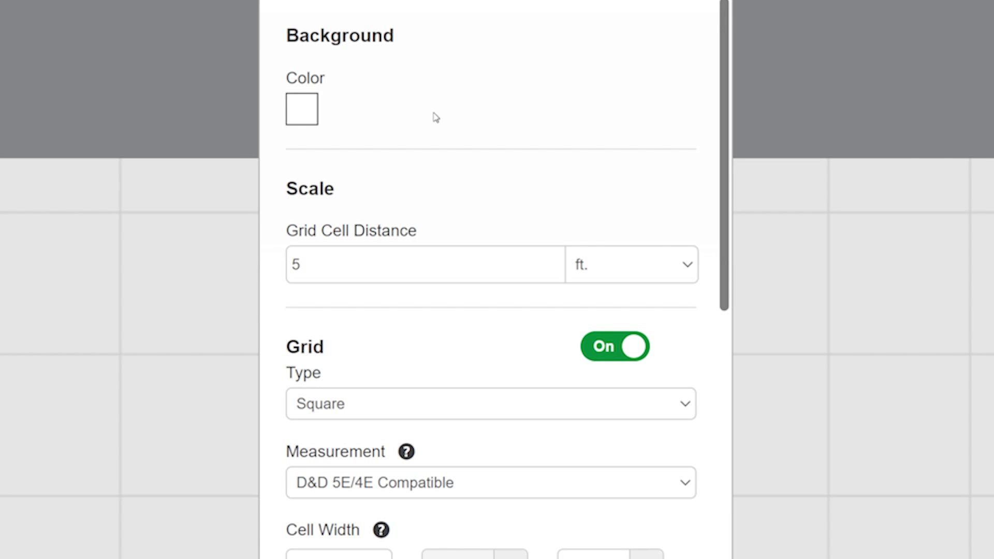
click(692, 267)
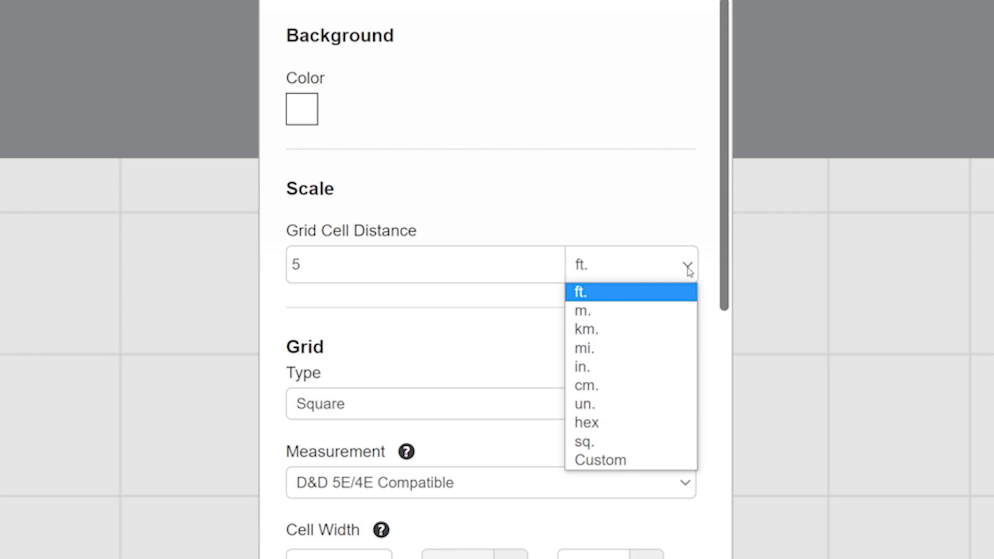
click(710, 217)
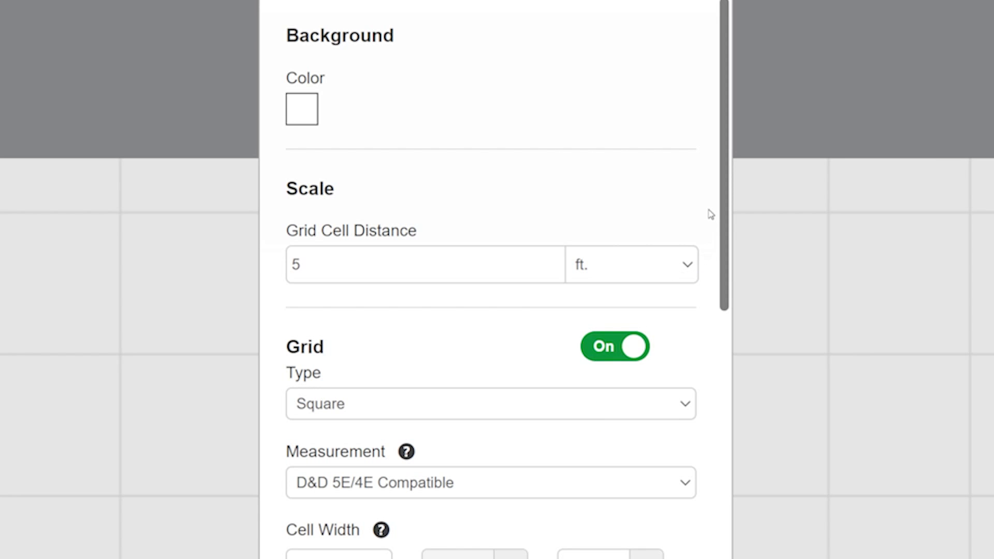
Step: Turn the Forest page's grid off and back on
scroll(710, 215, down, 3)
scroll(711, 214, down, 2)
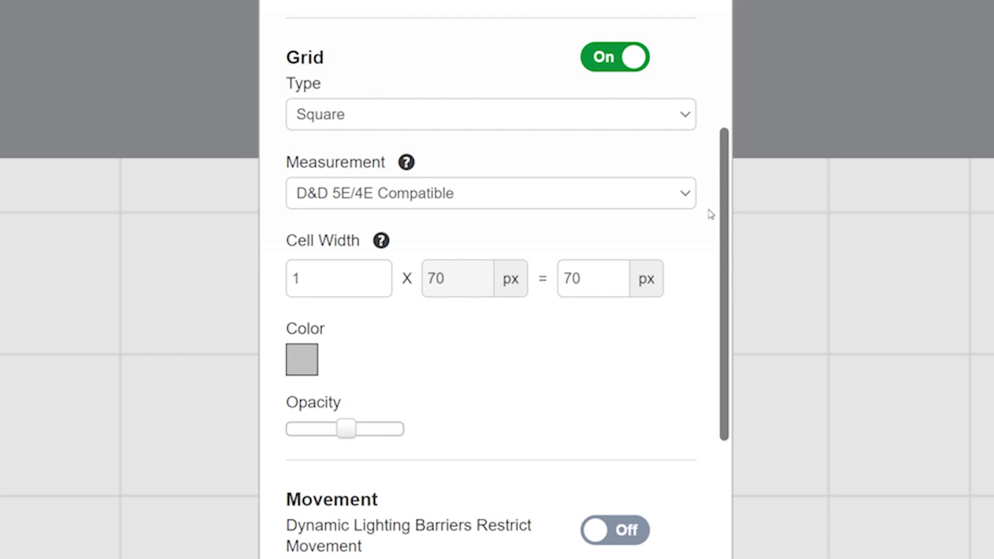
click(619, 64)
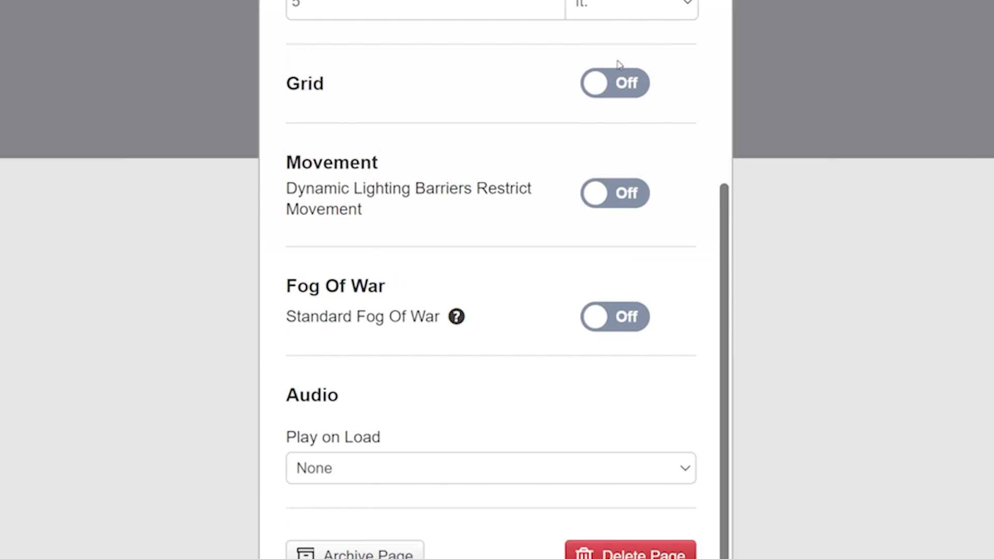
click(613, 87)
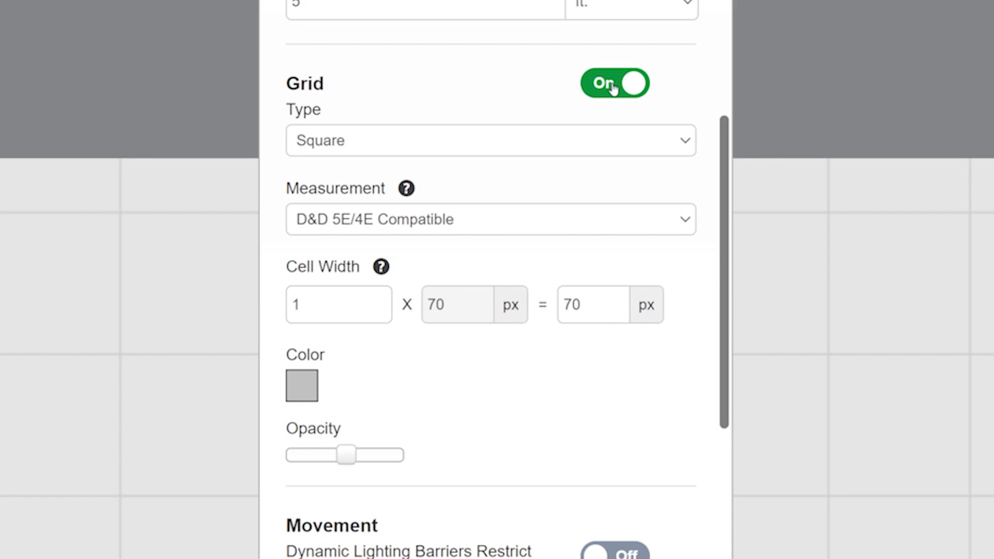
Step: Examine the grid types and the measurement systems available for the Forest page's grid
click(681, 145)
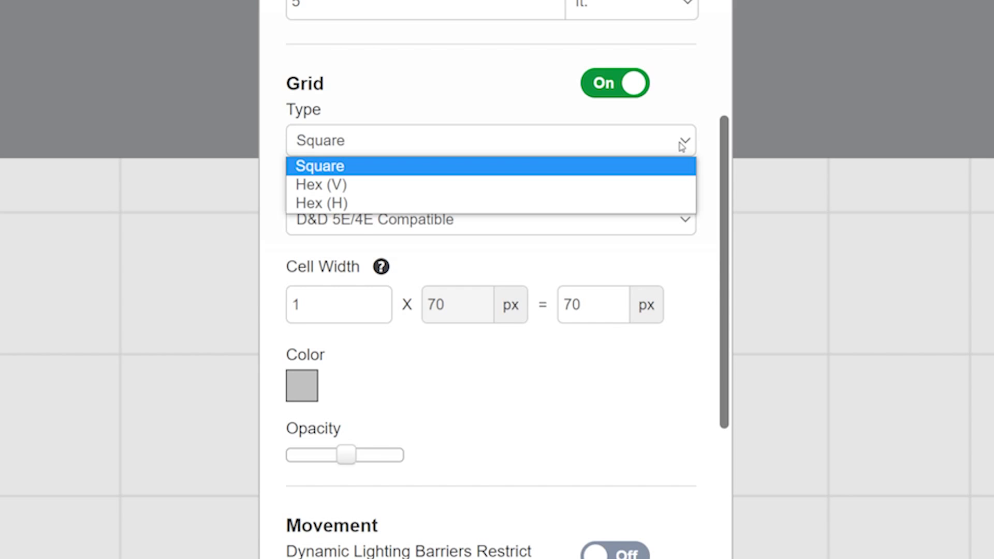
click(709, 150)
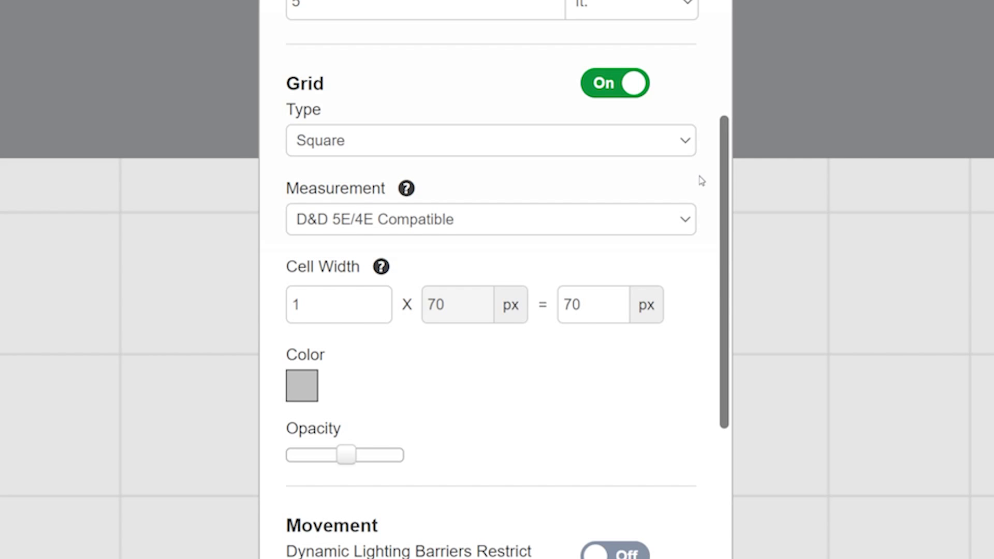
click(685, 222)
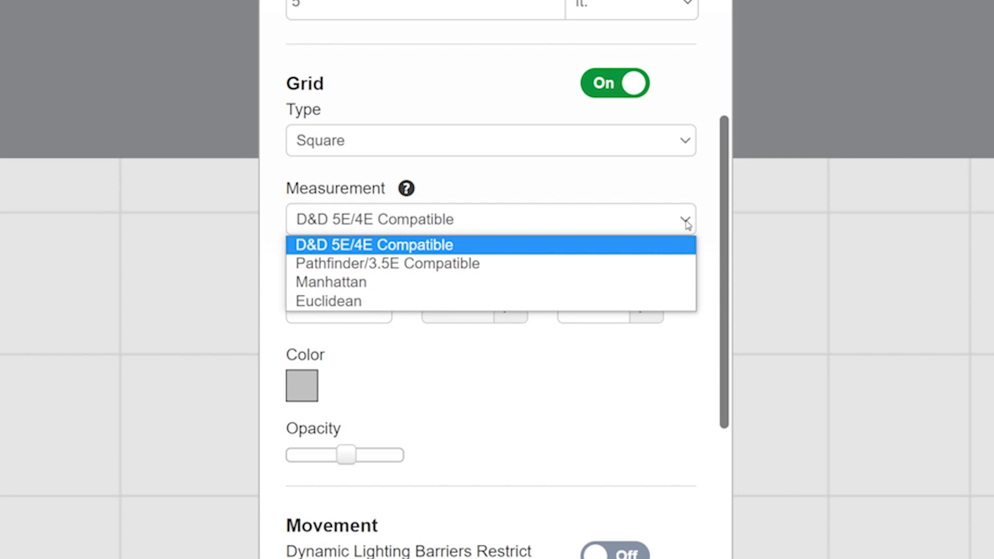
click(702, 218)
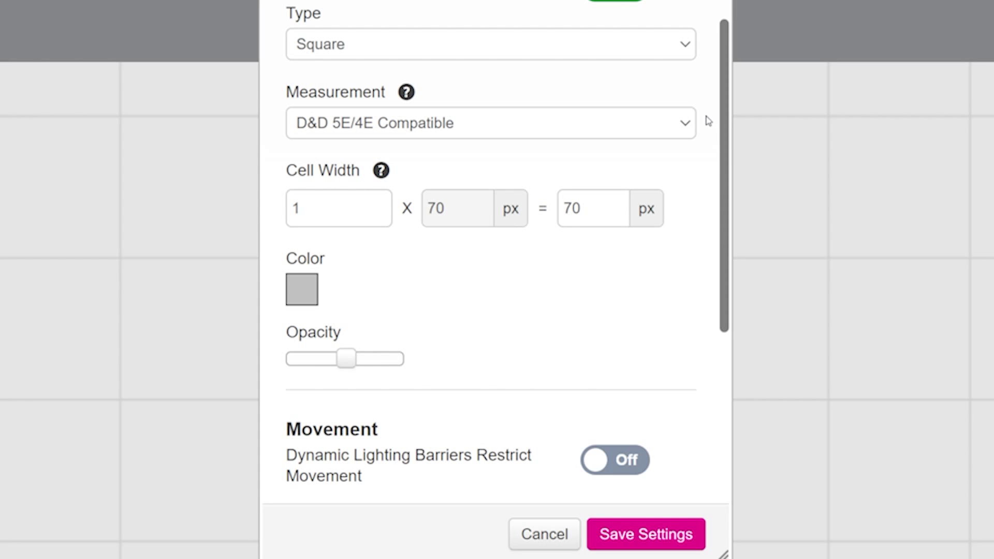
Step: Set the Forest page's grid color to red (#ff0000)
scroll(706, 120, down, 5)
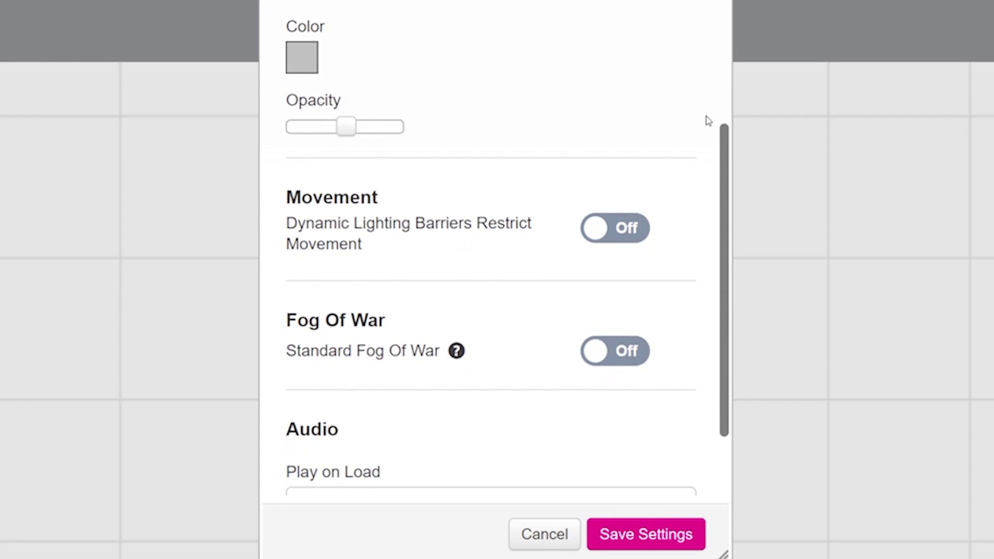
click(306, 66)
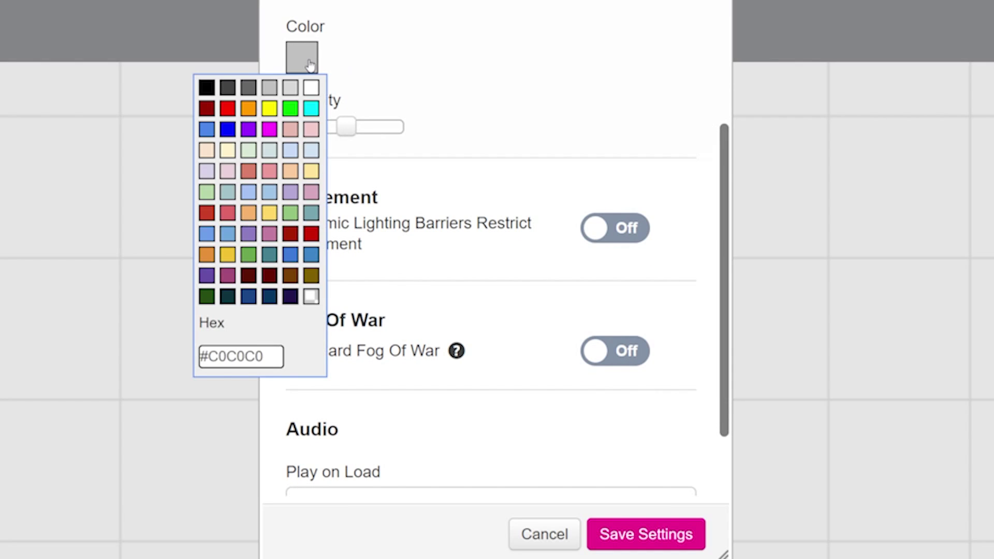
click(227, 106)
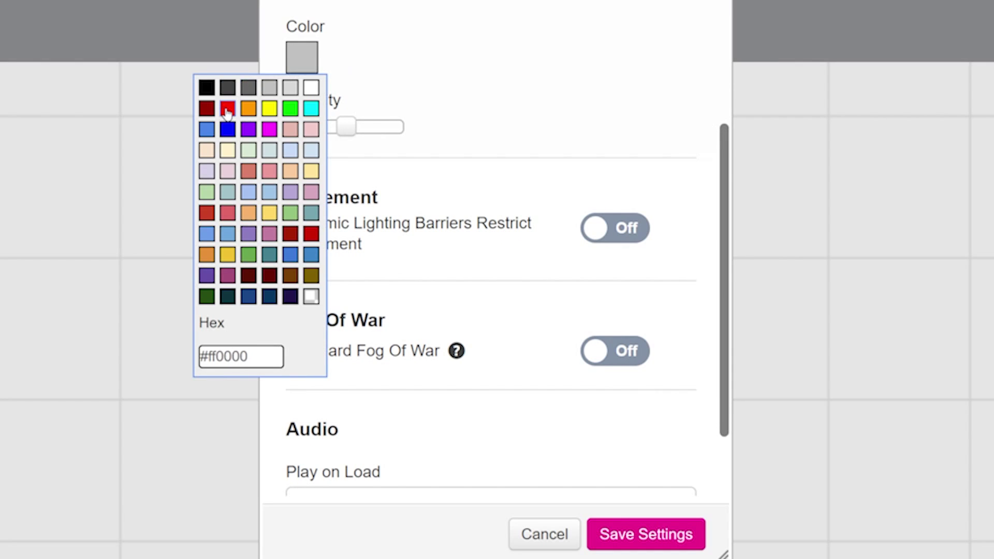
Step: Try dark gray (#434343) and then white (#ffffff) as the Forest page's grid color
click(302, 61)
click(226, 89)
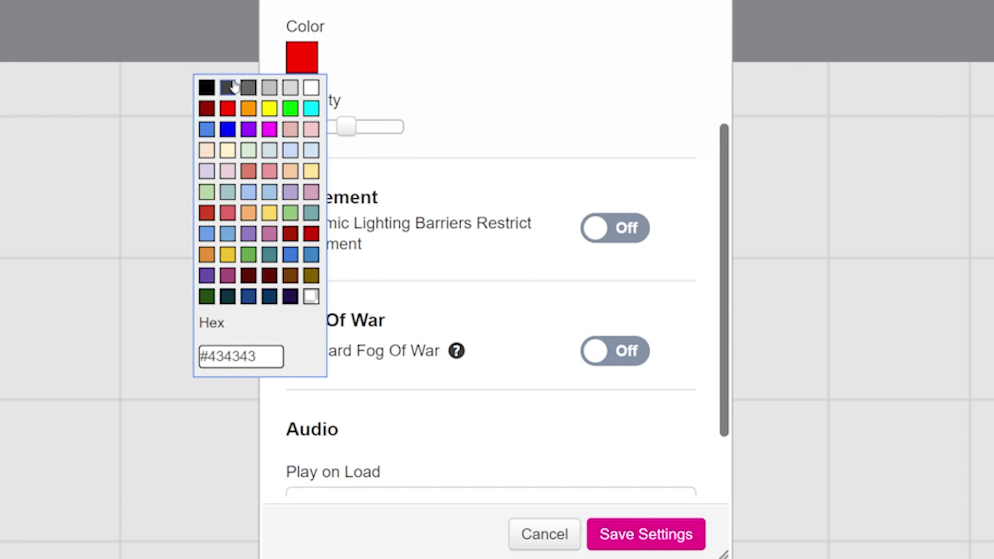
click(311, 88)
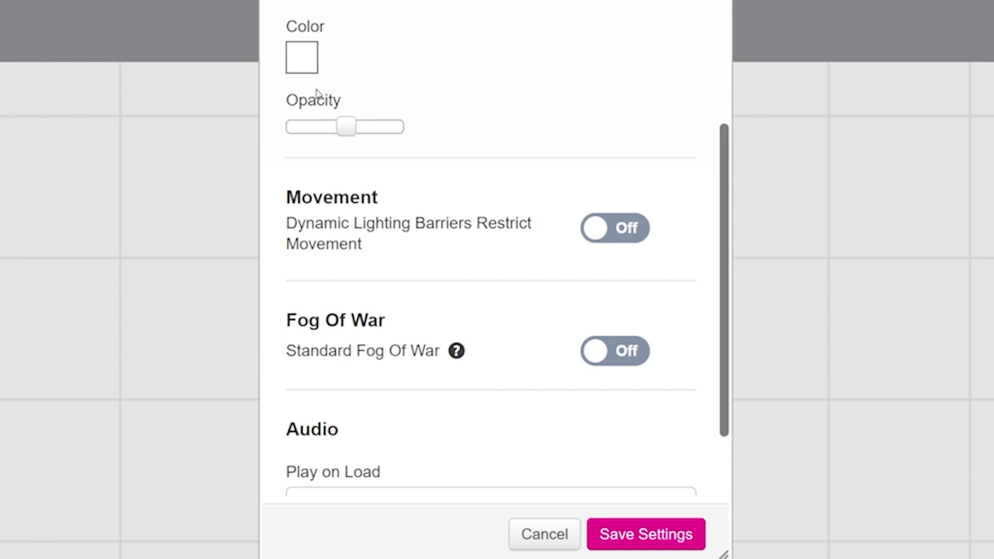
Step: Set the Forest page's grid color to gray and slightly lower the grid opacity
click(307, 61)
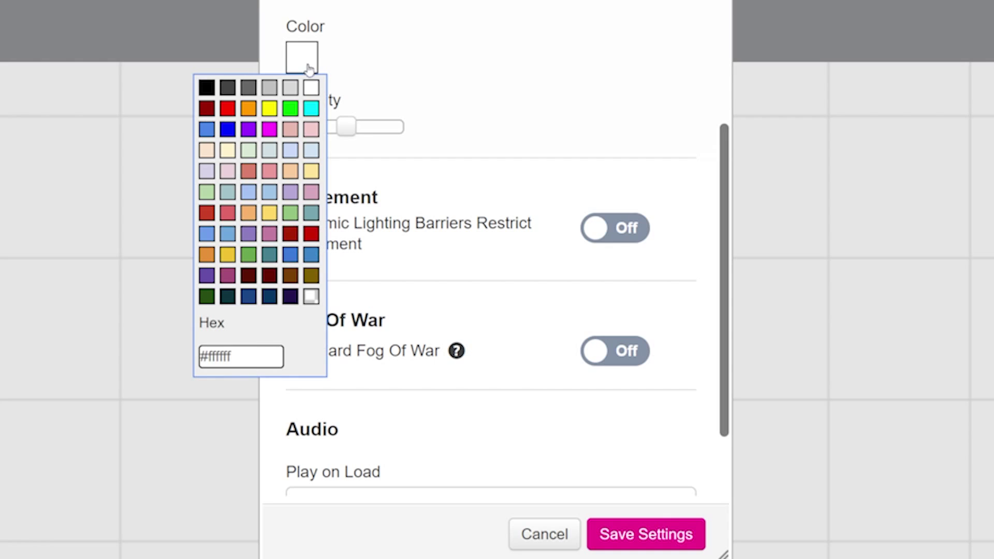
click(269, 89)
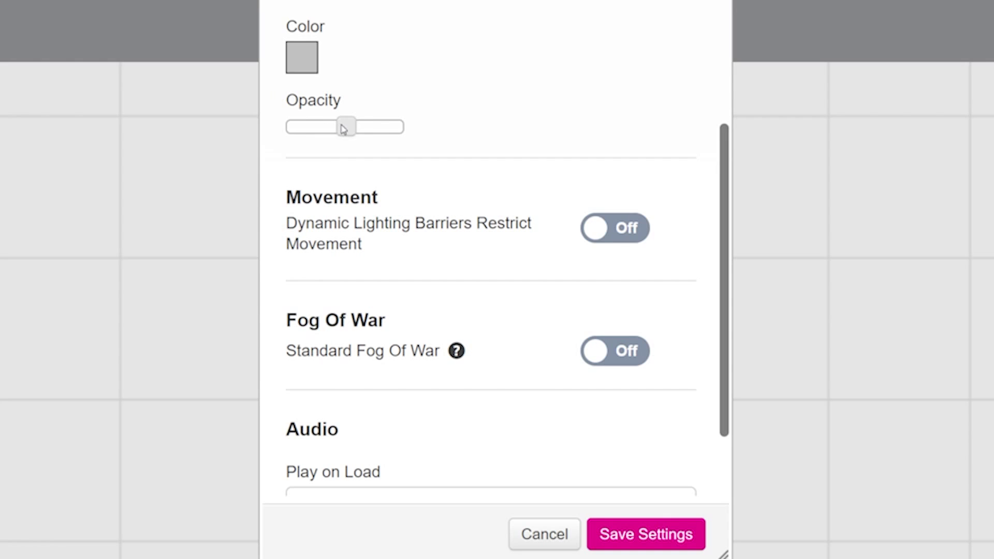
mouse_move(345, 129)
mouse_down()
mouse_move(328, 131)
mouse_move(367, 135)
mouse_move(337, 135)
mouse_up()
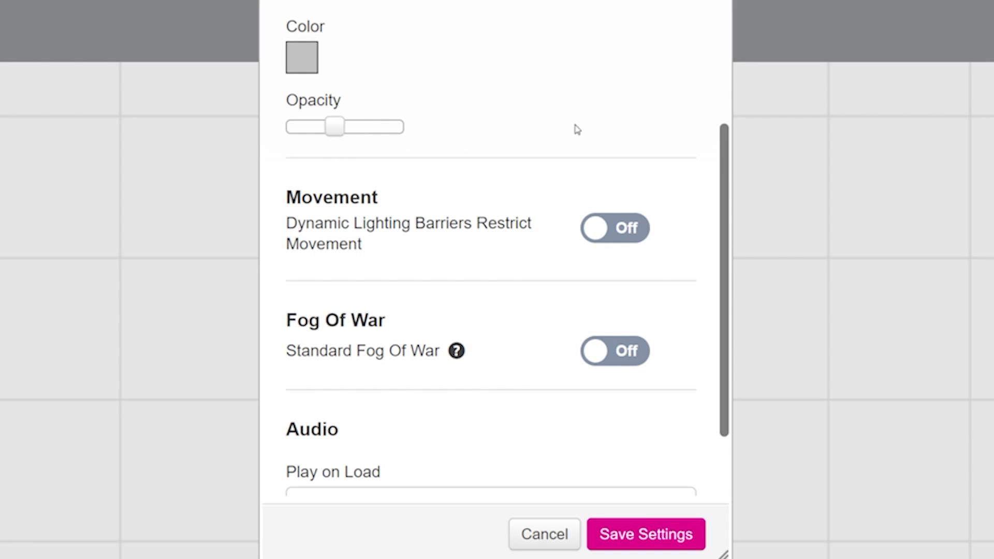
Step: Turn on Dynamic Lighting Barriers Restrict Movement and try moving the character token south through the cave wall
scroll(577, 129, down, 3)
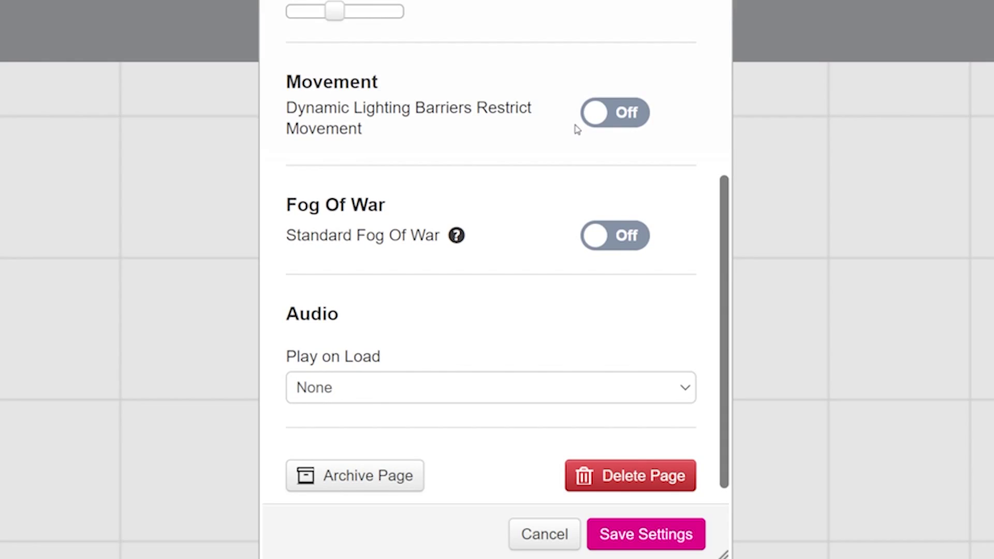
click(595, 120)
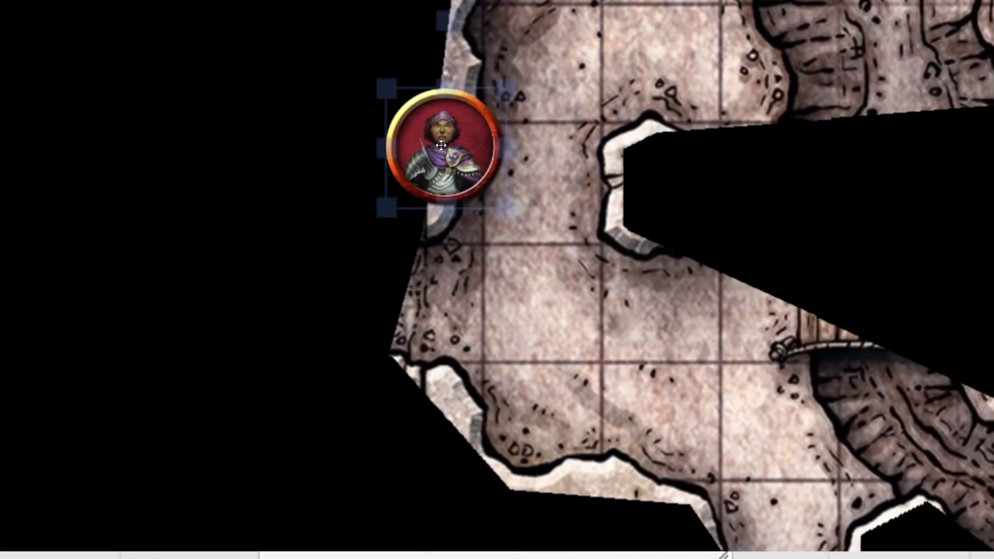
drag(441, 146, 475, 531)
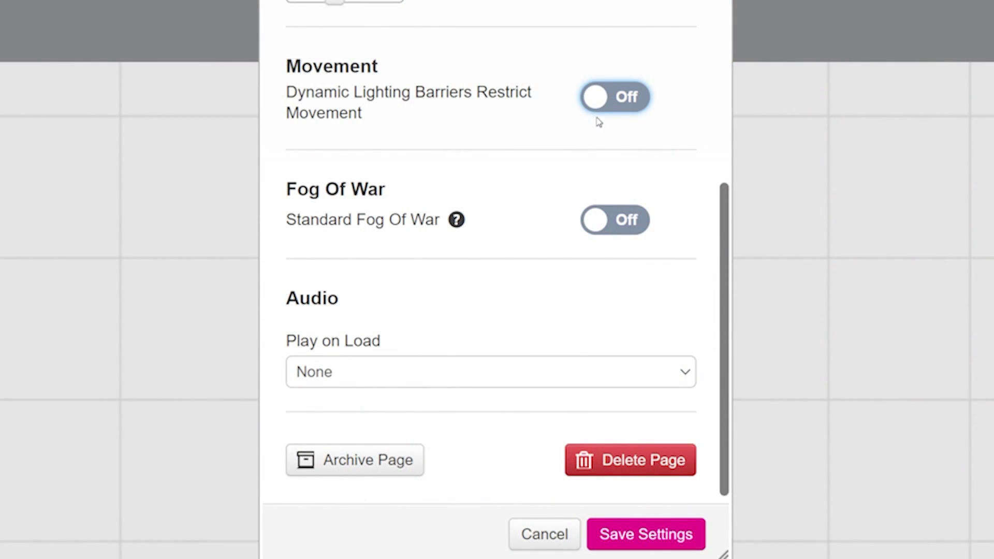
Step: Turn on Standard Fog Of War and reveal one rectangular area around the character token and a smaller one just west of it
click(601, 220)
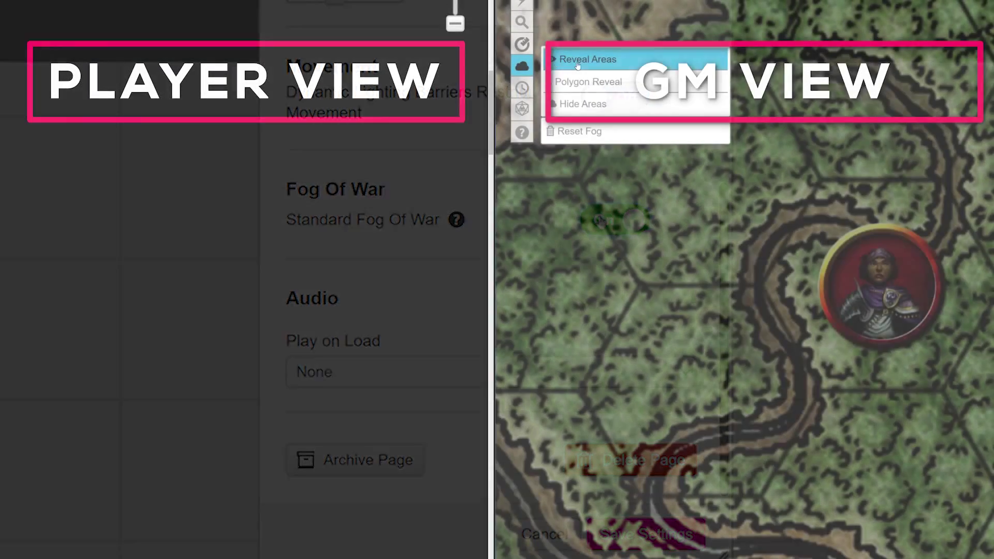
click(579, 46)
drag(742, 164, 991, 405)
drag(602, 214, 744, 312)
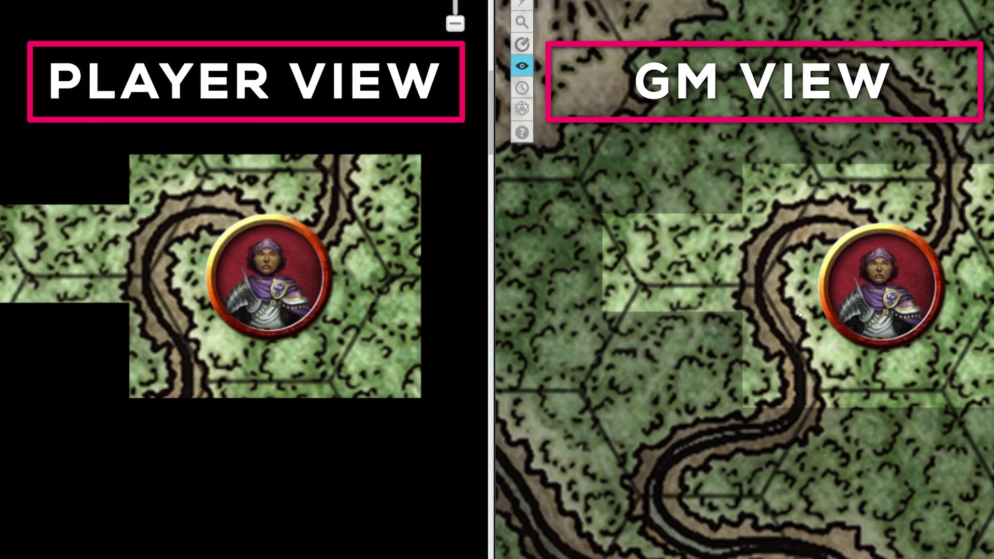
Step: Reveal five more rectangular fog areas southwest, southeast, northeast, north and northwest of the token
drag(557, 292, 686, 557)
drag(863, 380, 991, 556)
drag(952, 31, 991, 213)
drag(744, 46, 992, 164)
drag(798, 112, 573, 223)
Step: Hide a rectangular area northwest of the token and a narrow strip along the map's east side with fog
mouse_move(522, 66)
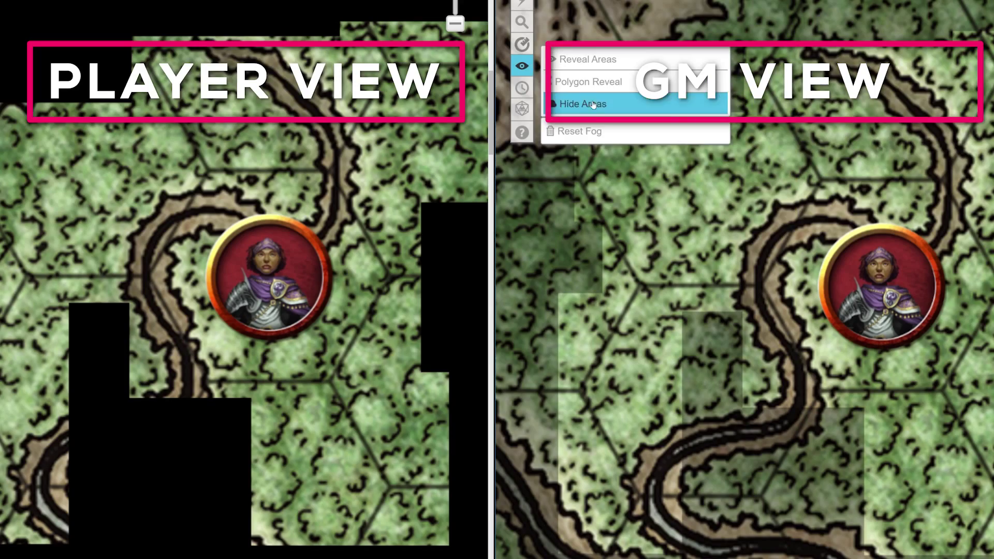
click(593, 105)
drag(561, 123, 809, 293)
drag(977, 3, 992, 556)
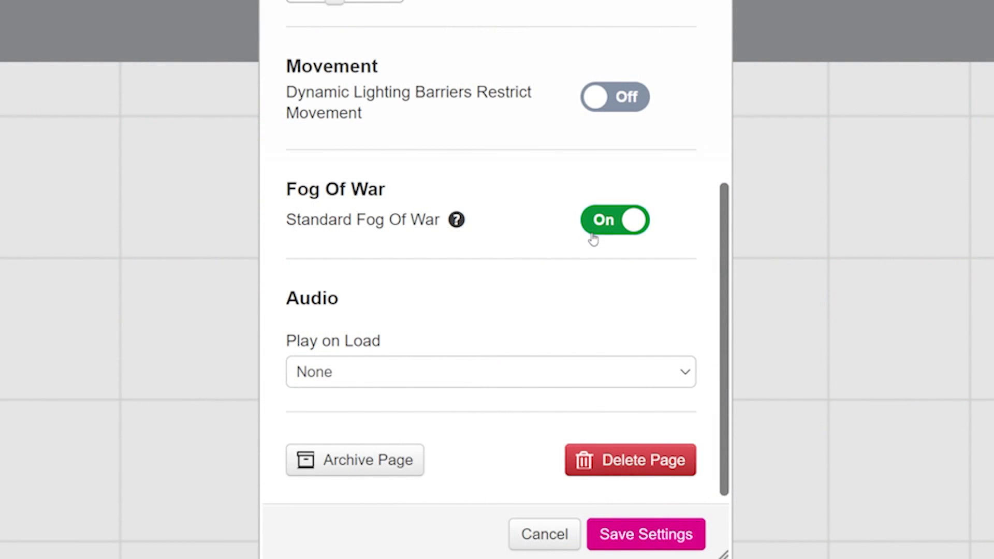
Step: Turn Standard Fog Of War off for the Forest page and examine the Play on Load audio choices
click(593, 234)
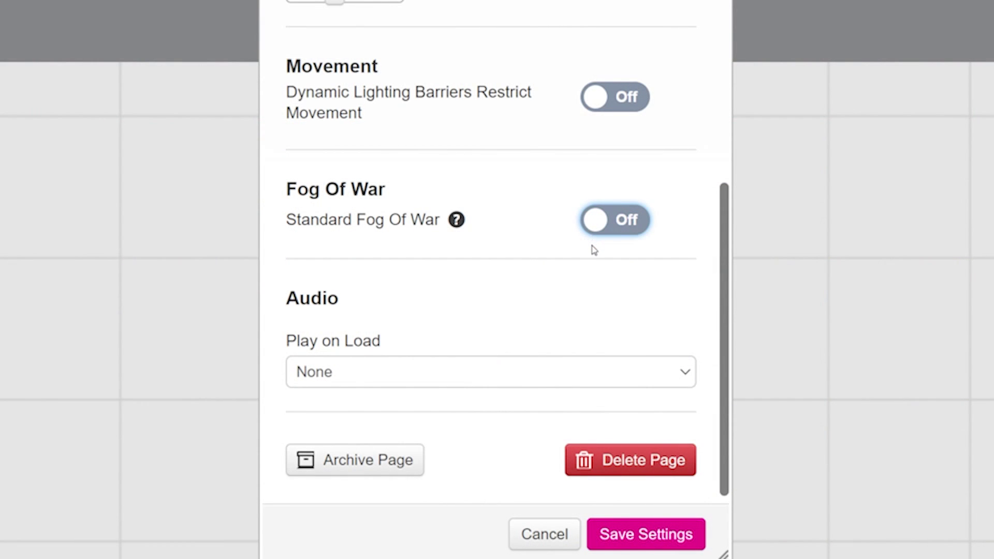
click(682, 375)
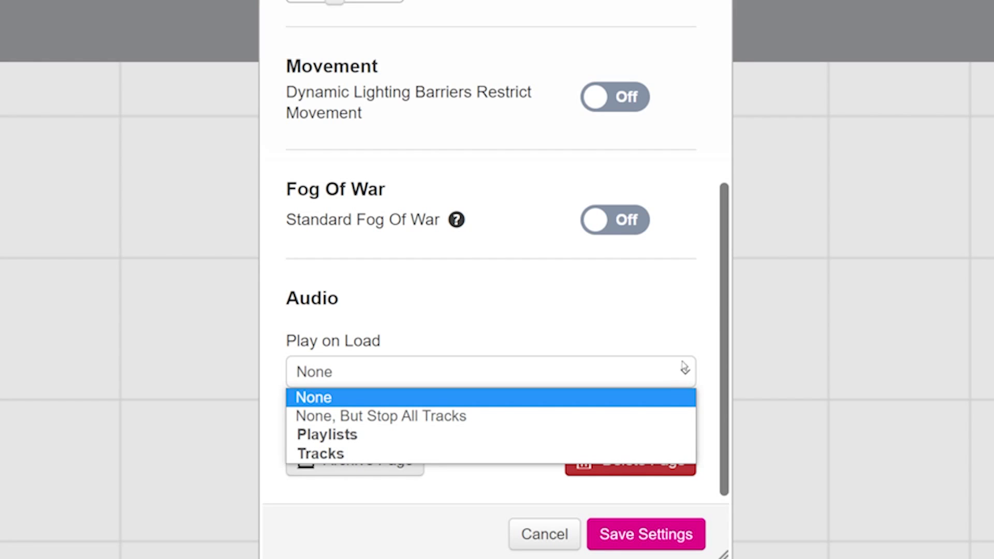
click(703, 332)
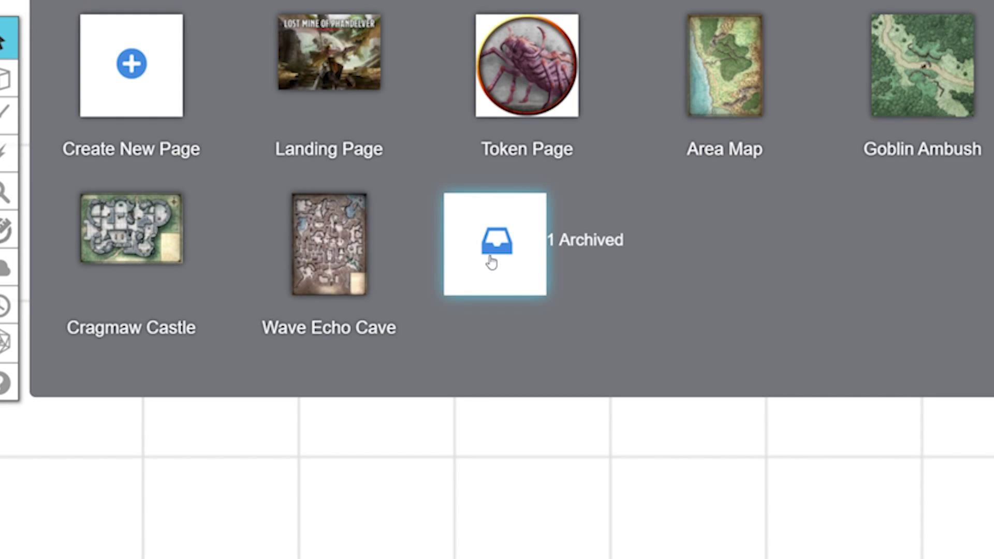
Step: Restore the Forest page from the archived pages
click(491, 263)
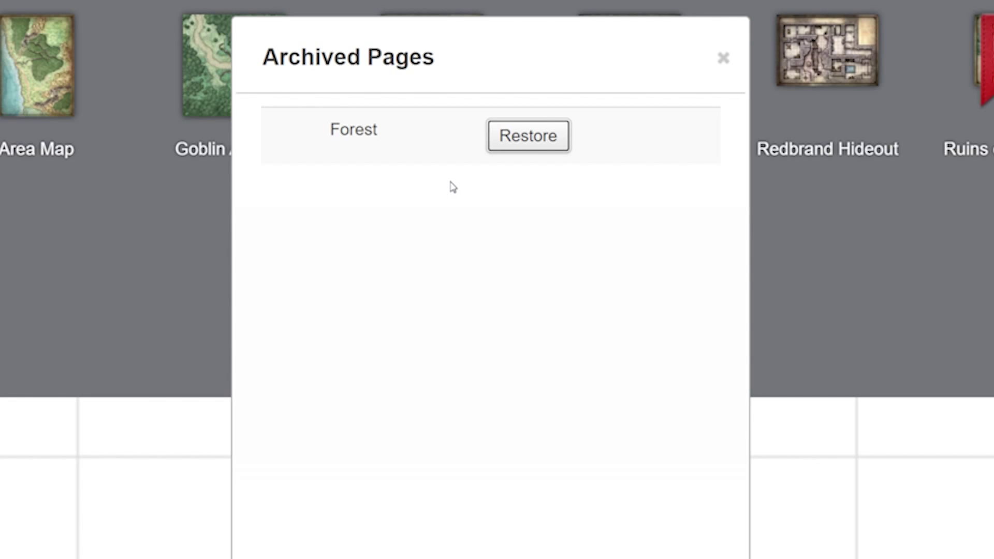
click(563, 142)
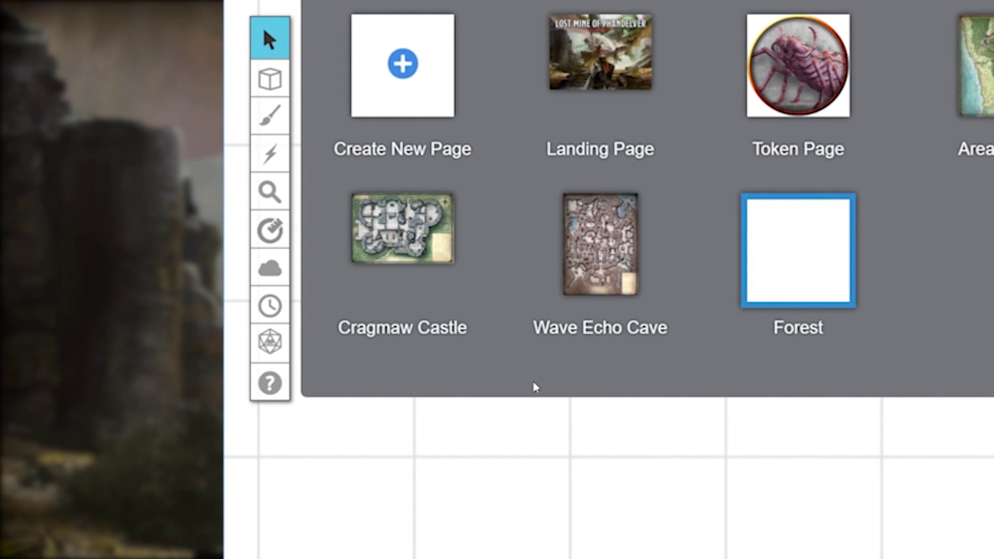
Step: Duplicate the Cragmaw Castle page including Map & Lighting, Object & Tokens and GM Info
mouse_move(381, 333)
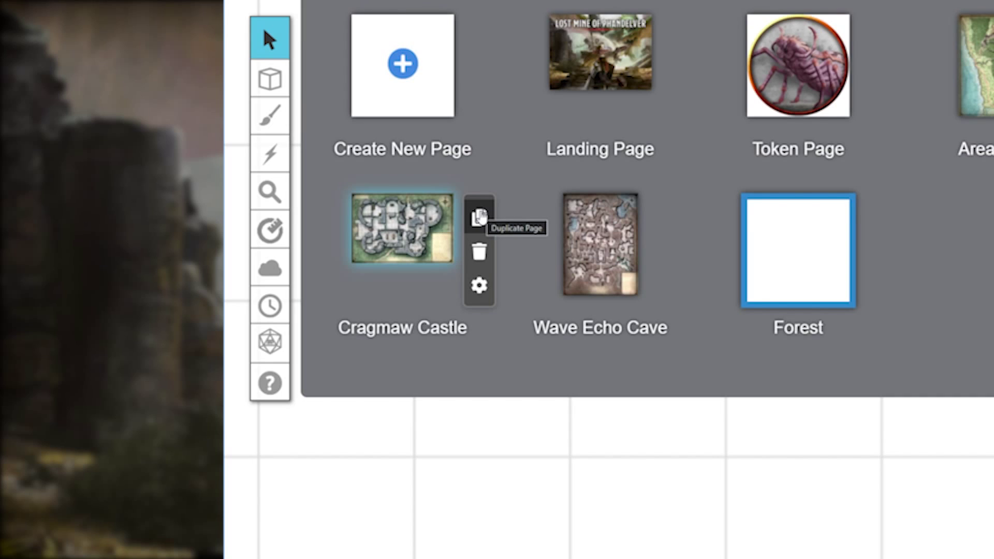
click(479, 217)
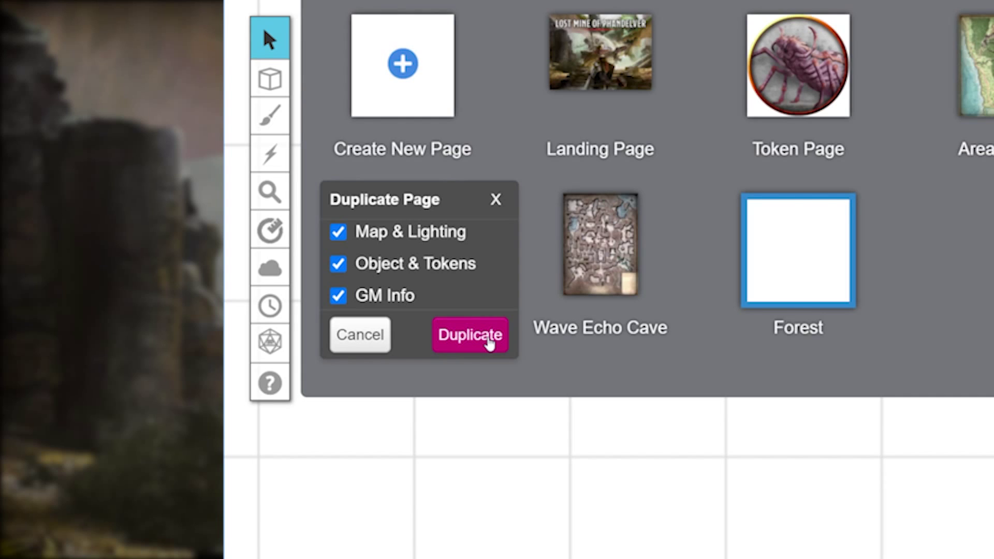
click(490, 342)
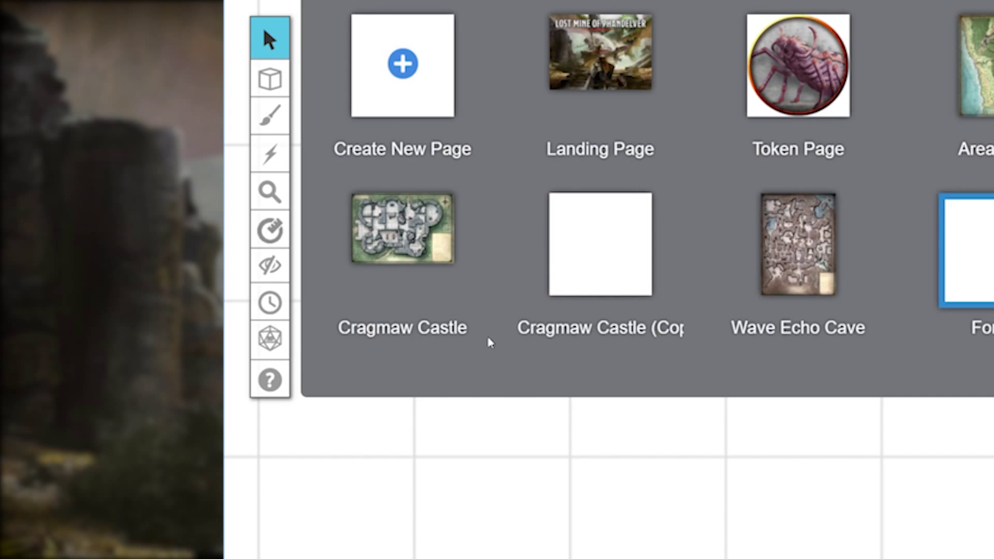
Step: Delete the Cragmaw Castle (Copy) page and confirm the deletion
mouse_move(572, 309)
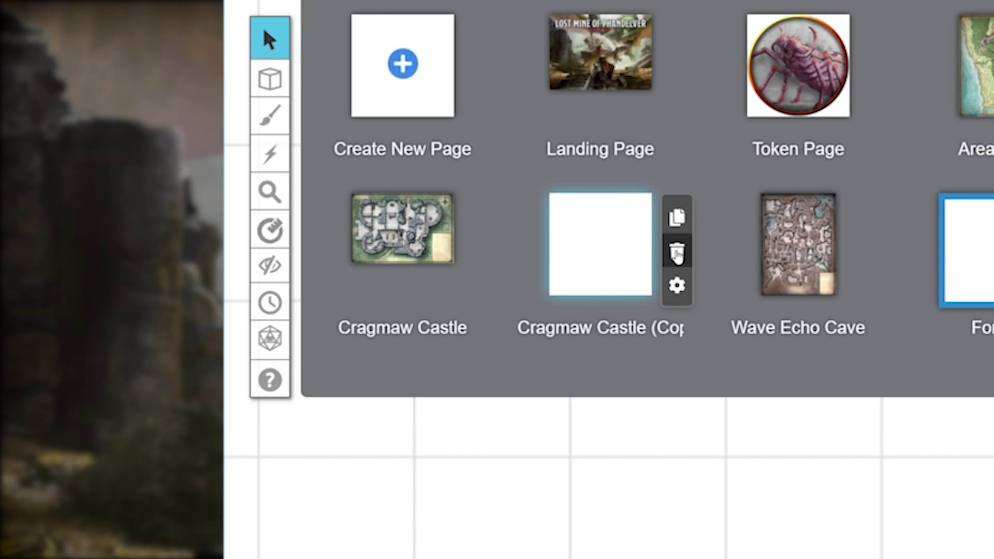
click(678, 254)
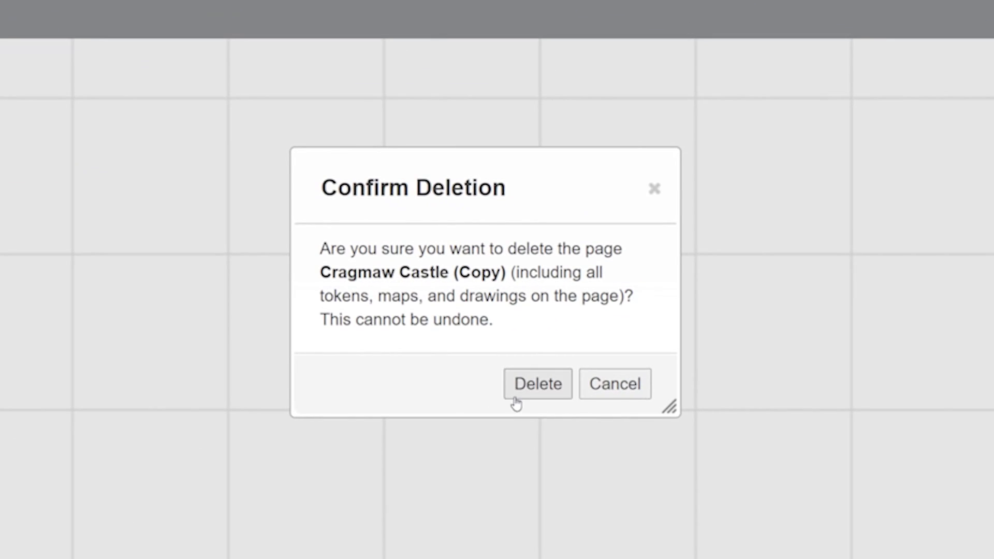
click(521, 397)
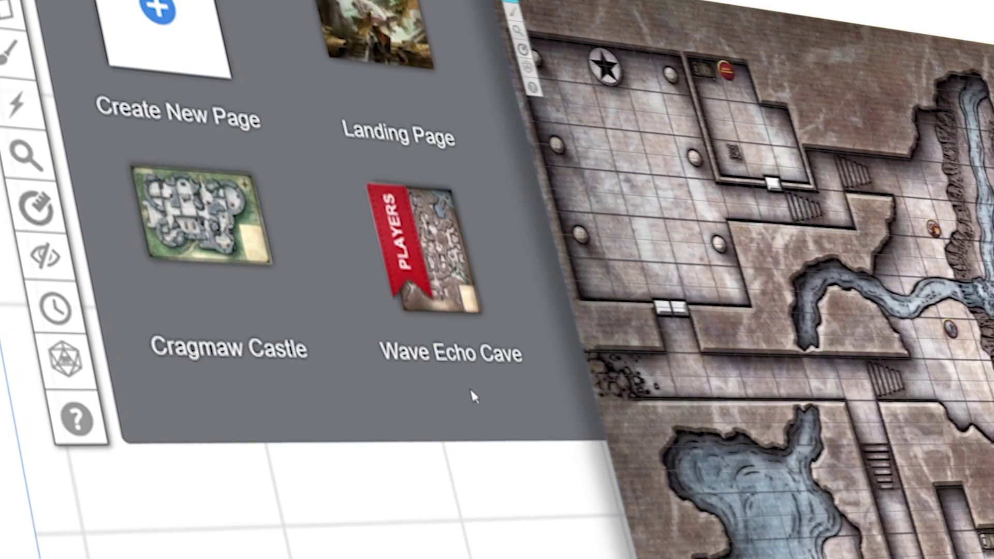
mouse_move(466, 383)
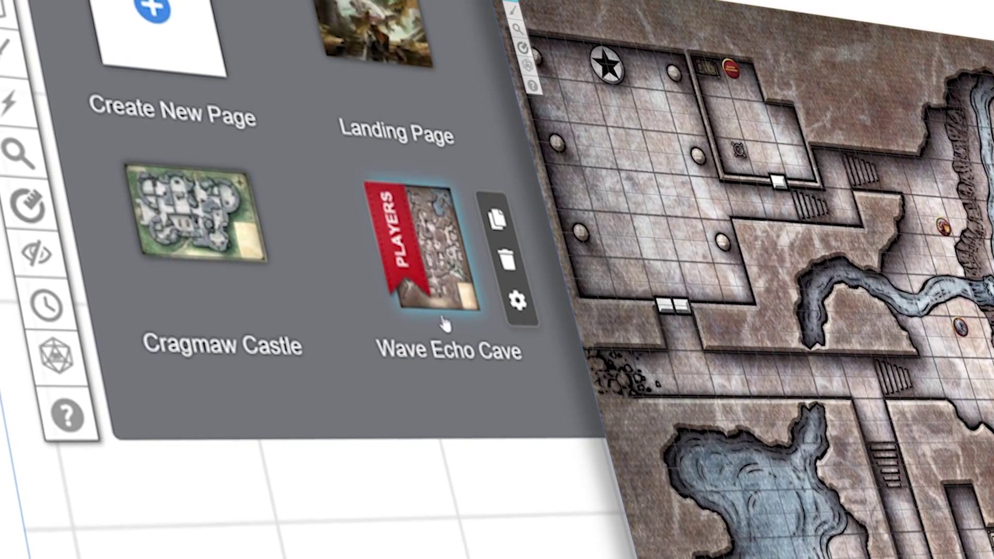